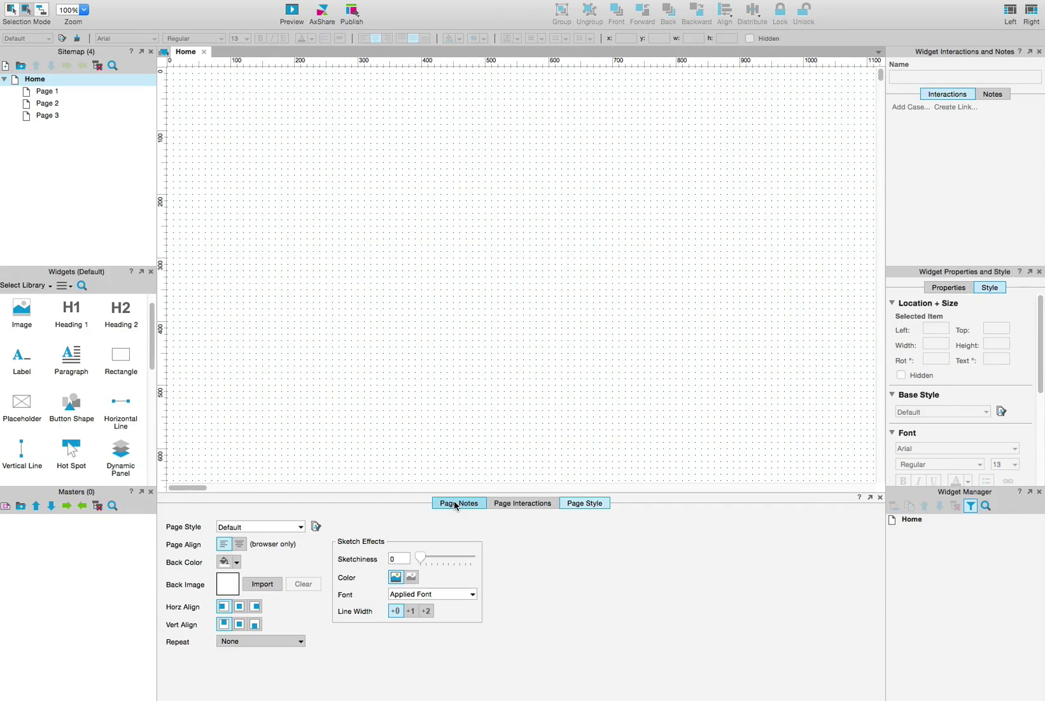
- Fill the Home page's note with three lorem ipsum paragraphs separated by blank lines
{"action": "left_click", "coordinate": [456, 504]}
{"action": "left_click", "coordinate": [387, 576]}
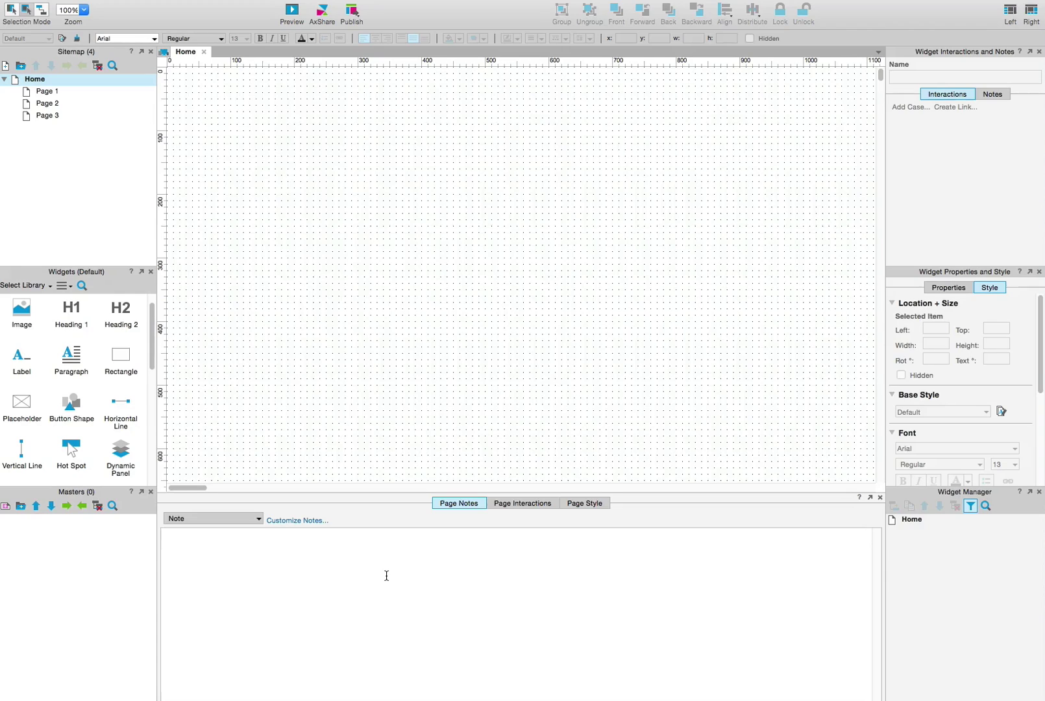
{"action": "type", "text": "Lorem ipsum dolor sit amet, consectetur adipiscing elit. Donec a diam lectus. Sed sit amet ipsum mauris. Maecenas congue ligula ac quam viverra nec consectetur ante hendrerit. Donec et mollis dolor. Praesent et diam eget libero egestas mattis sit amet vitae augue. Nam tincidunt congue enim, ut porta lorem lacinia consectetur. Donec ut libero sed arcu vehicula ultricies a non tortor."}
{"action": "key", "text": "Return"}
{"action": "key", "text": "Return"}
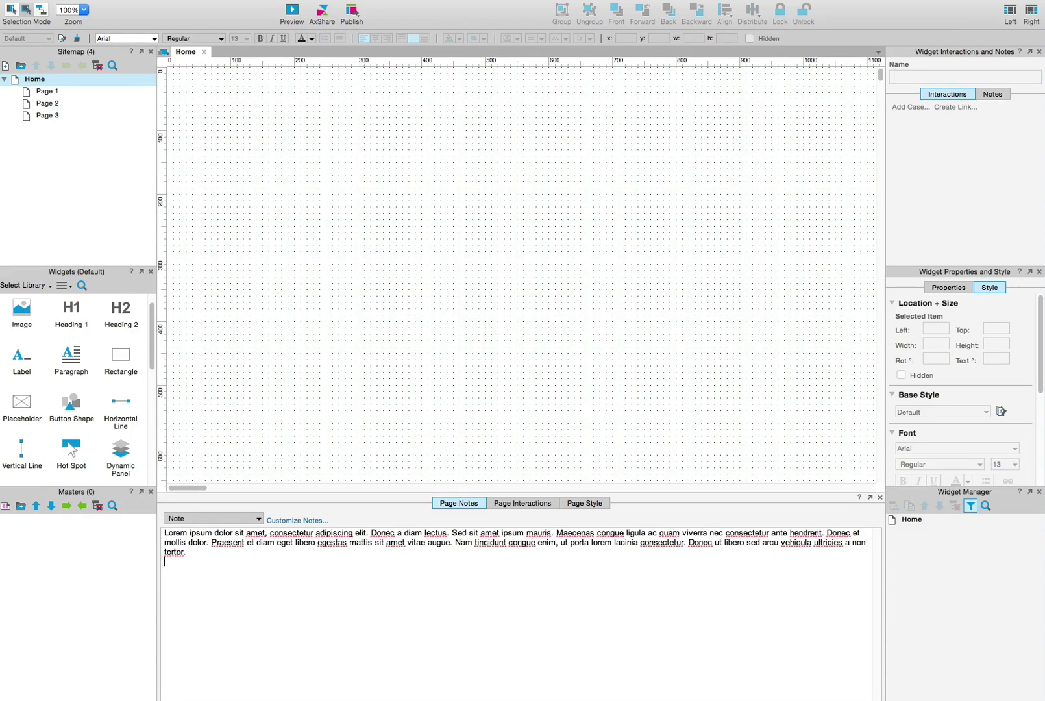
{"action": "type", "text": "Lorem ipsum dolor sit amet, consectetur adipiscing elit. Donec a diam lectus. Sed sit amet ipsum mauris. Maecenas congue ligula ac quam viverra nec consectetur ante hendrerit. Donec et mollis dolor. Praesent et diam eget libero egestas mattis sit amet vitae augue. Nam tincidunt congue enim, ut porta lorem lacinia consectetur. Donec ut libero sed arcu vehicula ultricies a non tortor."}
{"action": "key", "text": "Return"}
{"action": "key", "text": "Return"}
{"action": "type", "text": "Loremr"}
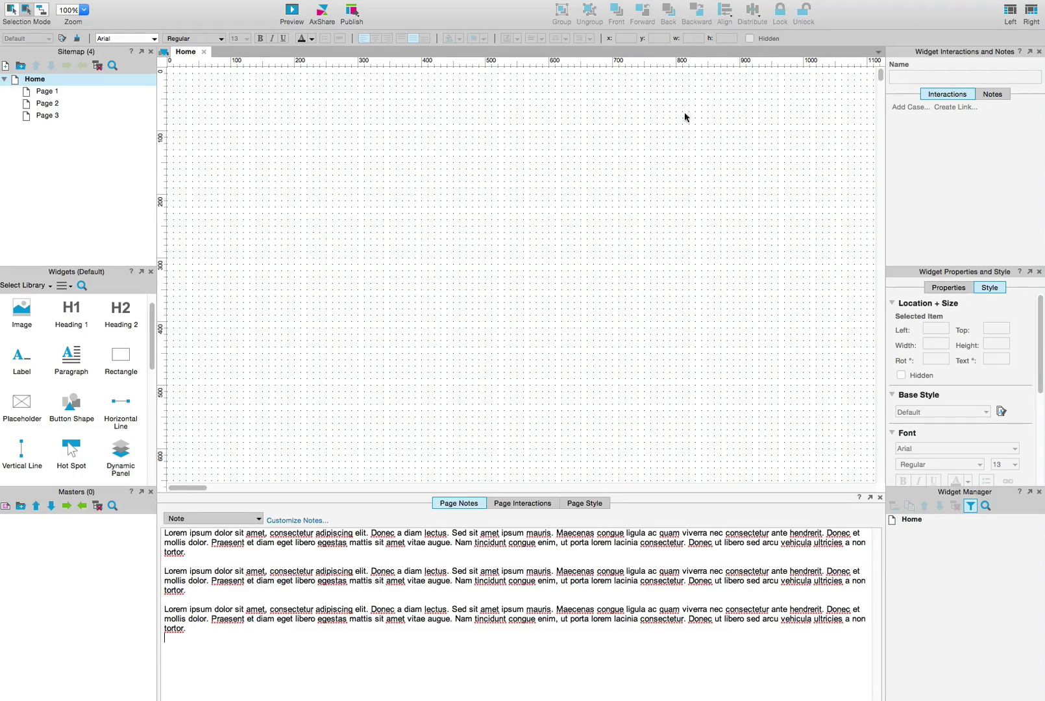
{"action": "left_click", "coordinate": [327, 238]}
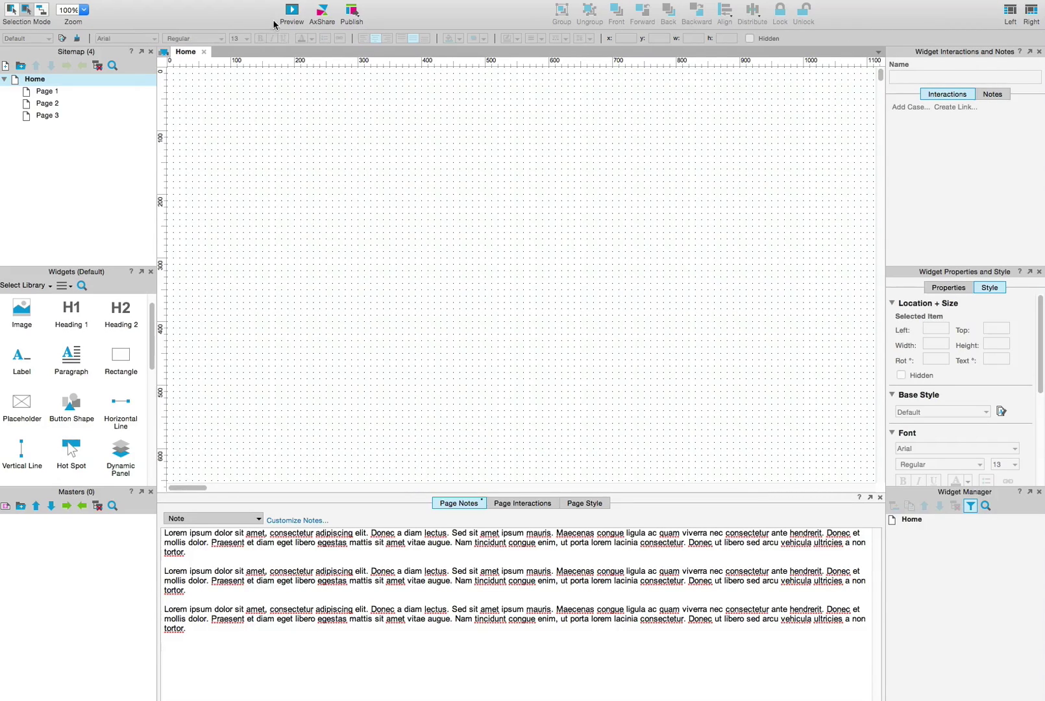
- Preview the Home page's notes in the browser and review them in the Untitled.docx document in Google Drive
{"action": "left_click", "coordinate": [293, 10]}
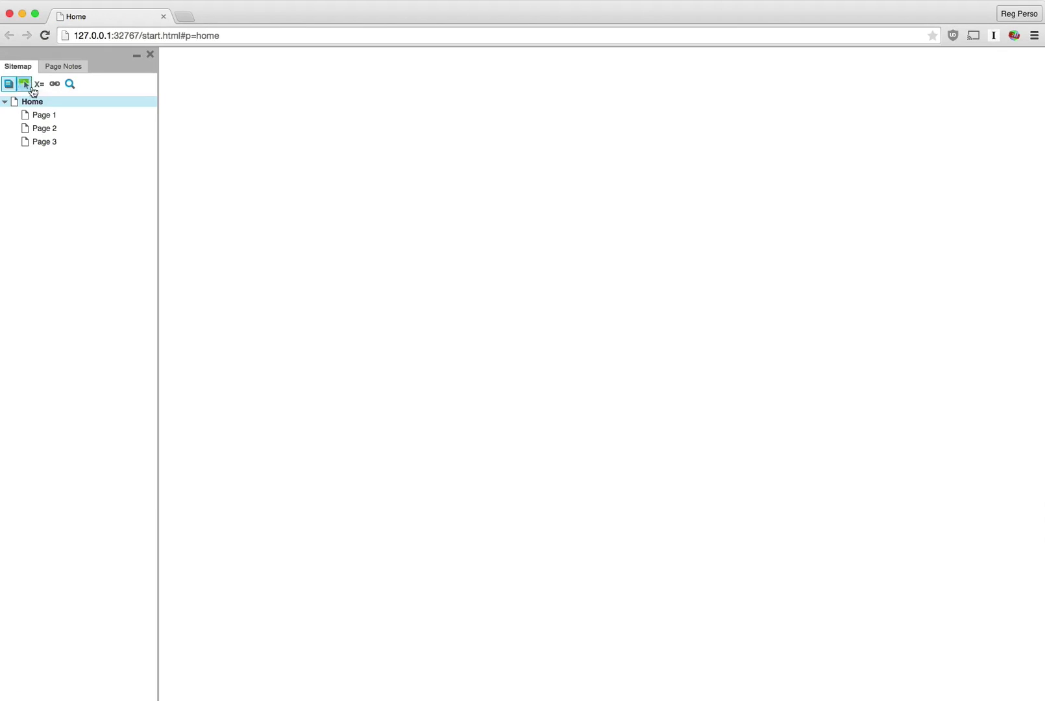
{"action": "left_click", "coordinate": [56, 67]}
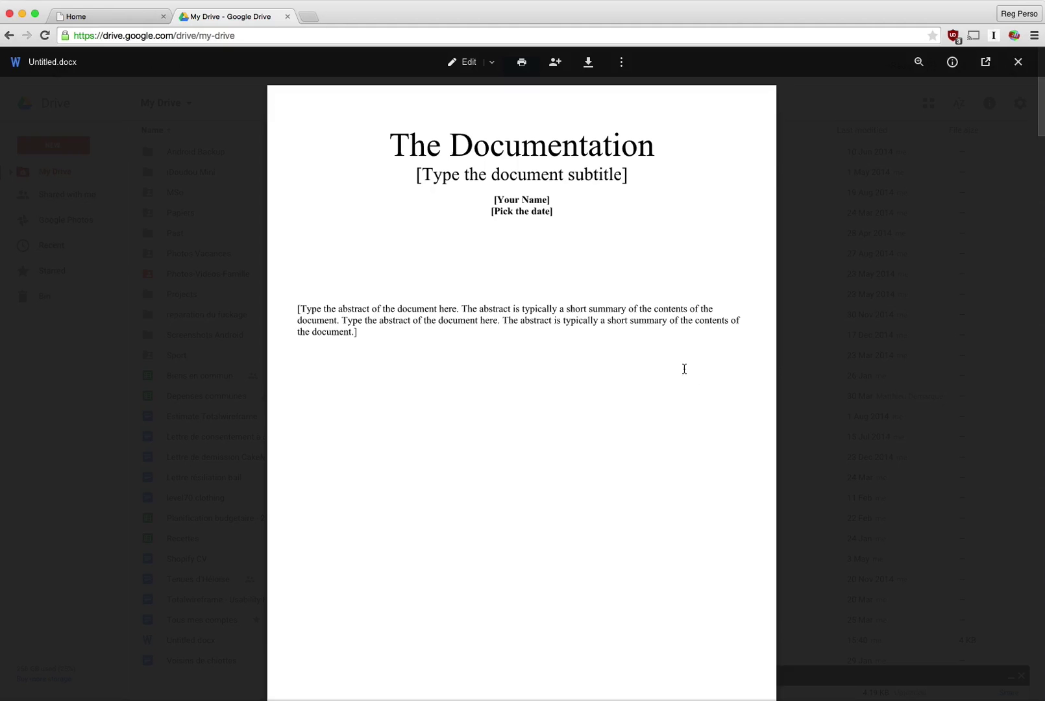
{"action": "scroll", "coordinate": [681, 363], "scroll_direction": "down", "scroll_amount": 15}
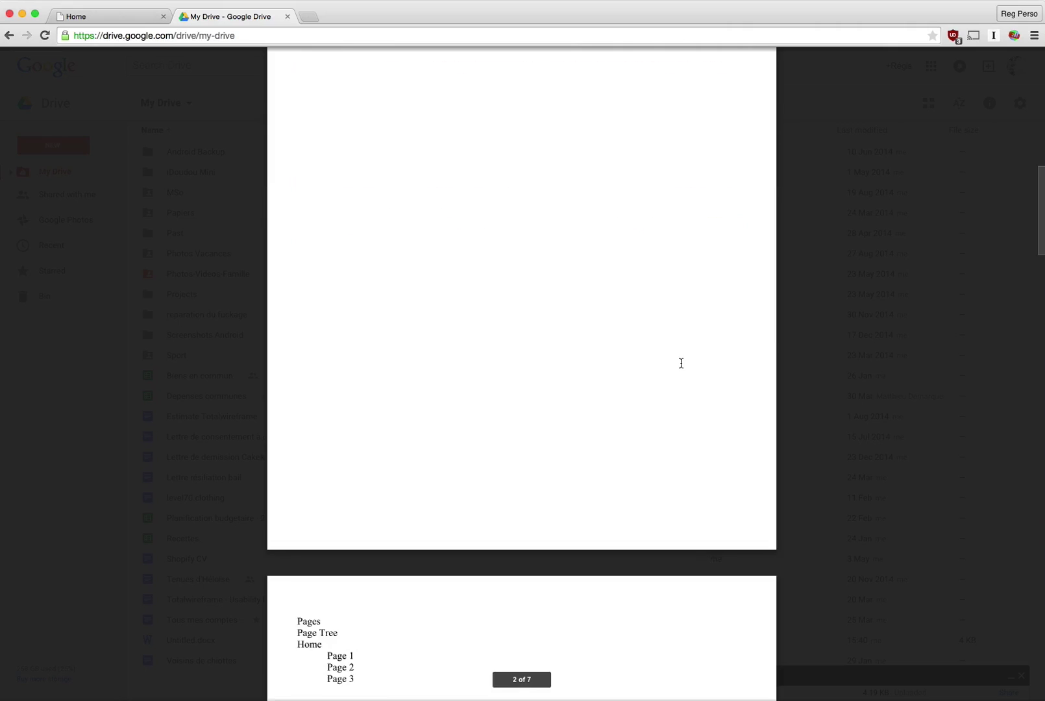
{"action": "scroll", "coordinate": [681, 363], "scroll_direction": "down", "scroll_amount": 15}
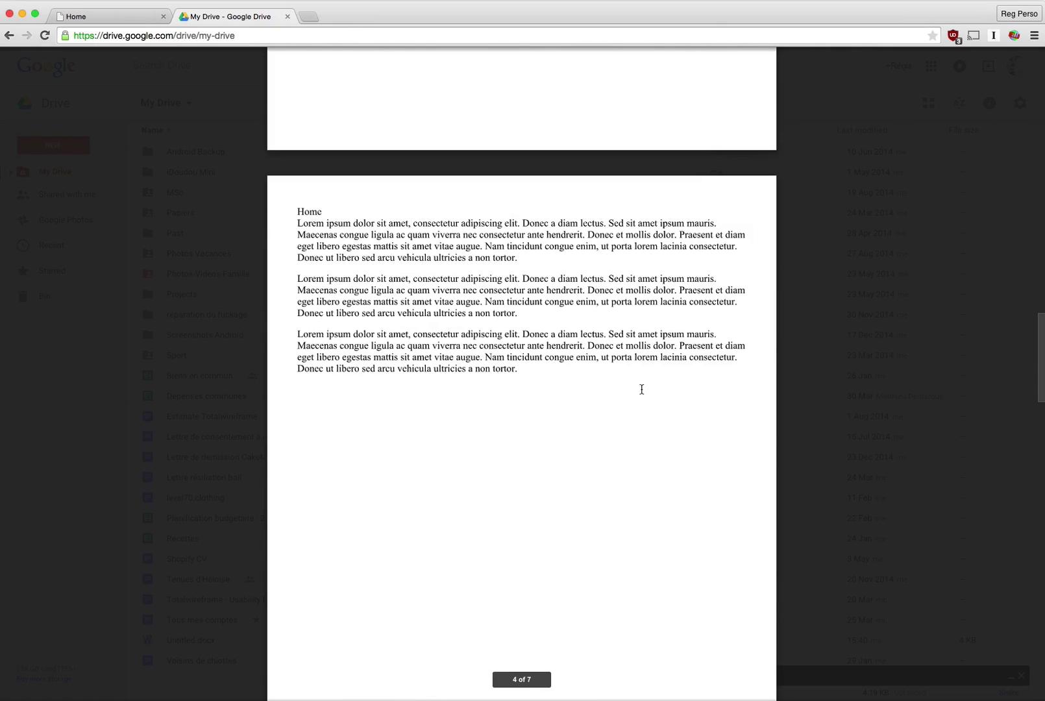
{"action": "left_click_drag", "start_coordinate": [642, 390], "coordinate": [298, 222]}
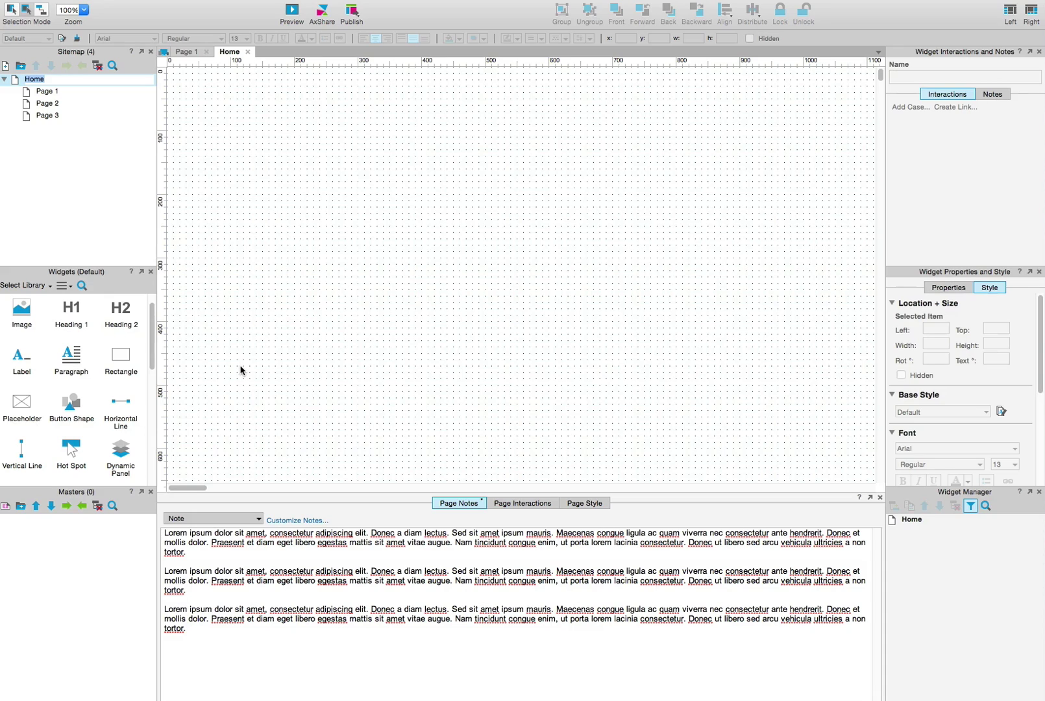
- Add a page notes field named "Out of scope"
{"action": "left_click", "coordinate": [275, 524]}
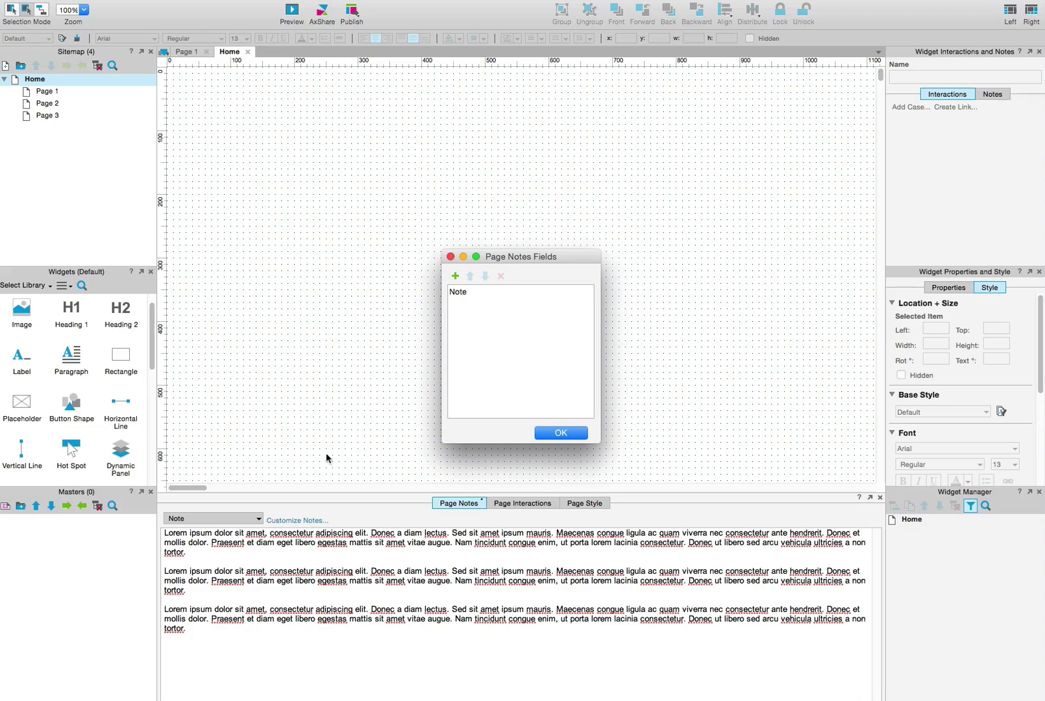
{"action": "left_click", "coordinate": [455, 277]}
{"action": "type", "text": "Out of scope"}
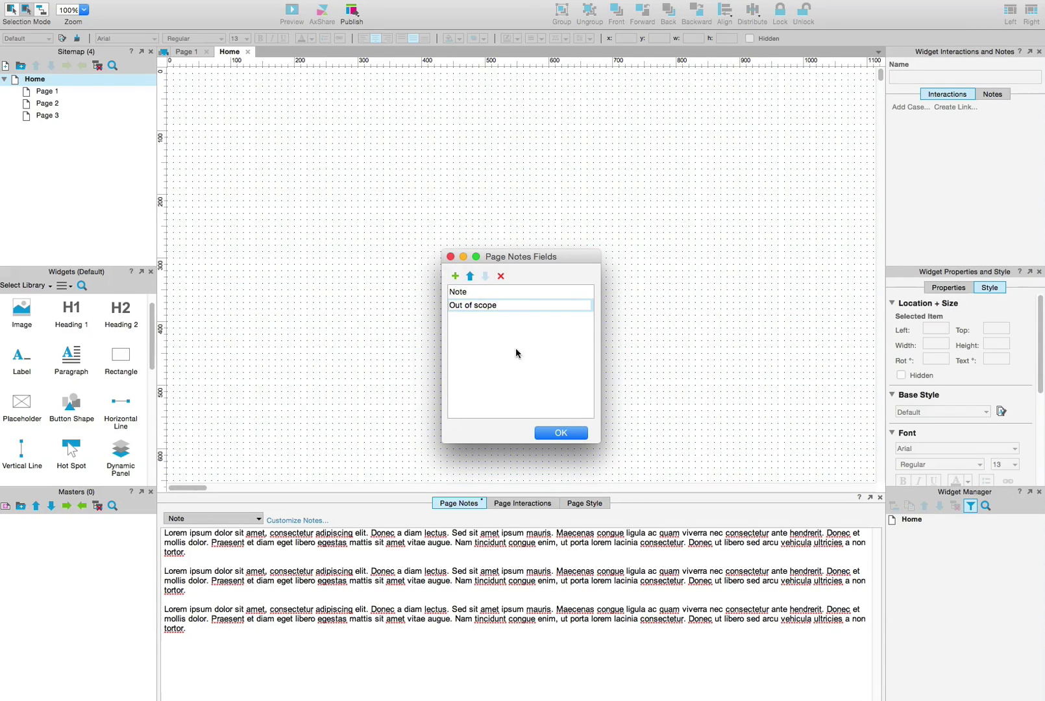
{"action": "left_click", "coordinate": [561, 433]}
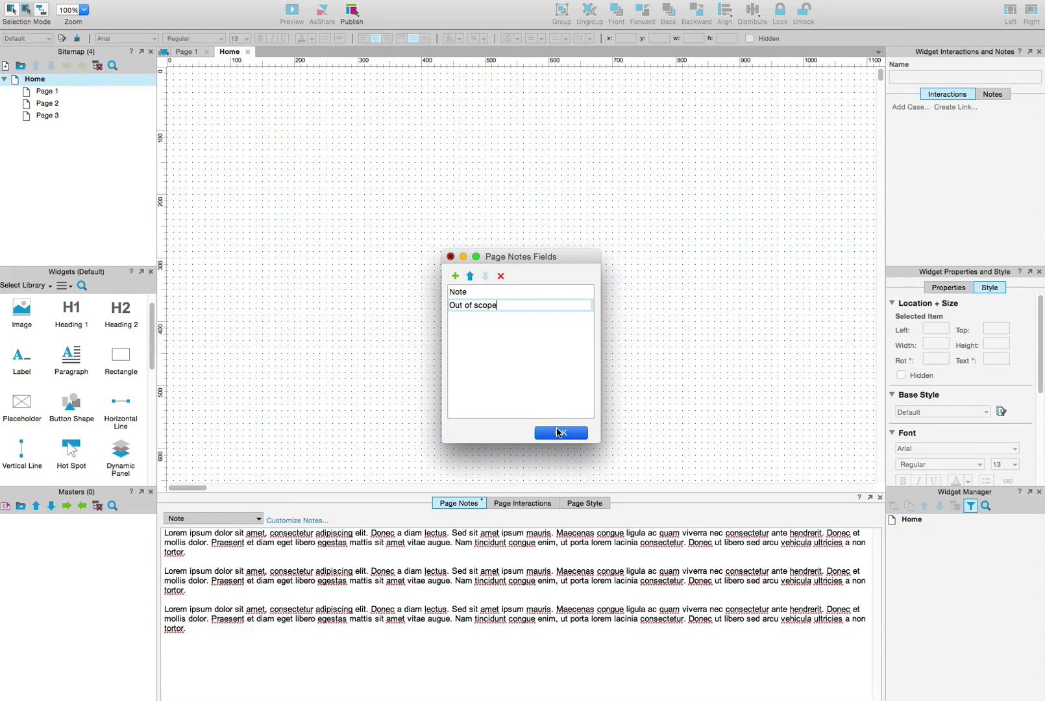
- Check the Note and Out of scope fields of the Home page and Page 1, ending on Home's Note field
{"action": "left_click", "coordinate": [259, 524]}
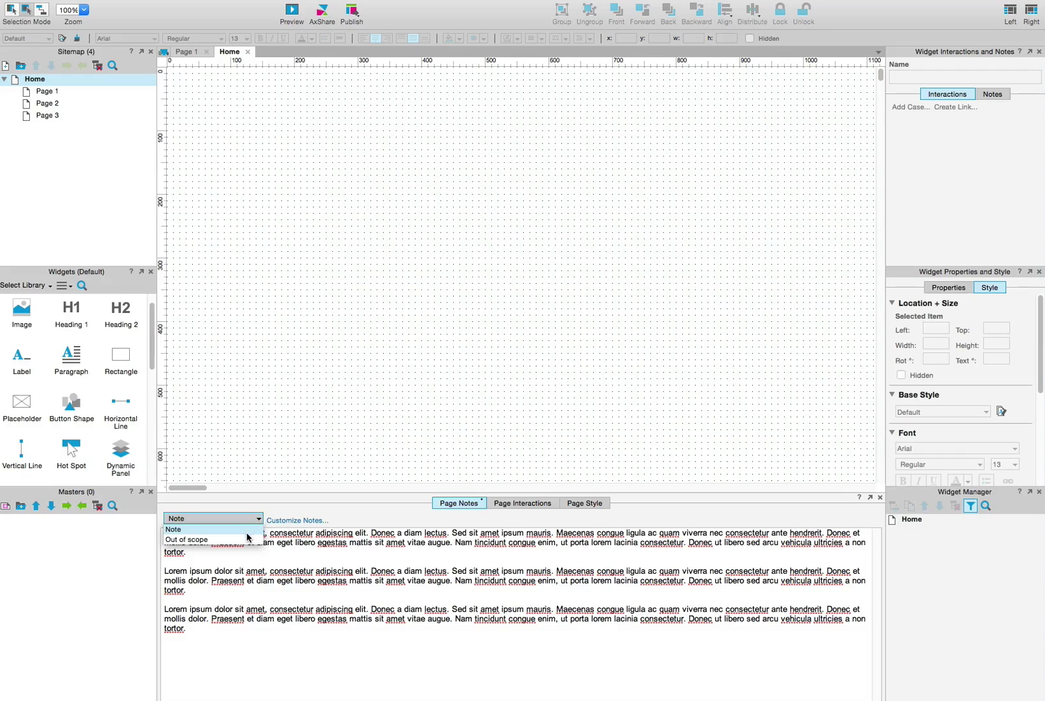
{"action": "left_click", "coordinate": [250, 537]}
{"action": "double_click", "coordinate": [49, 92]}
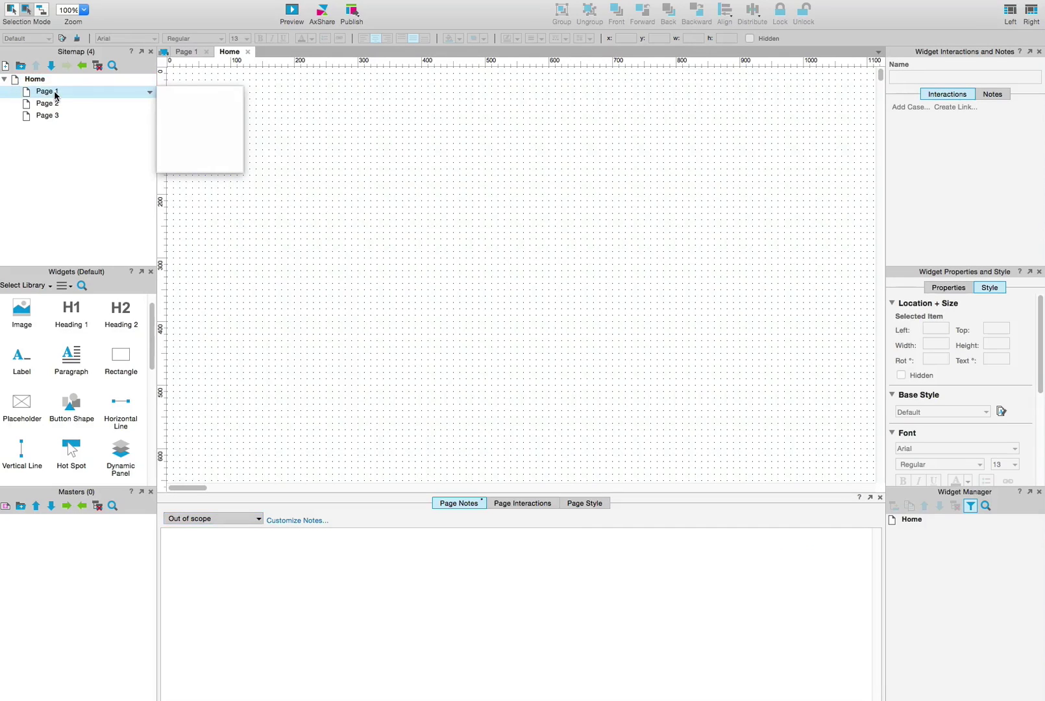
{"action": "left_click", "coordinate": [245, 521]}
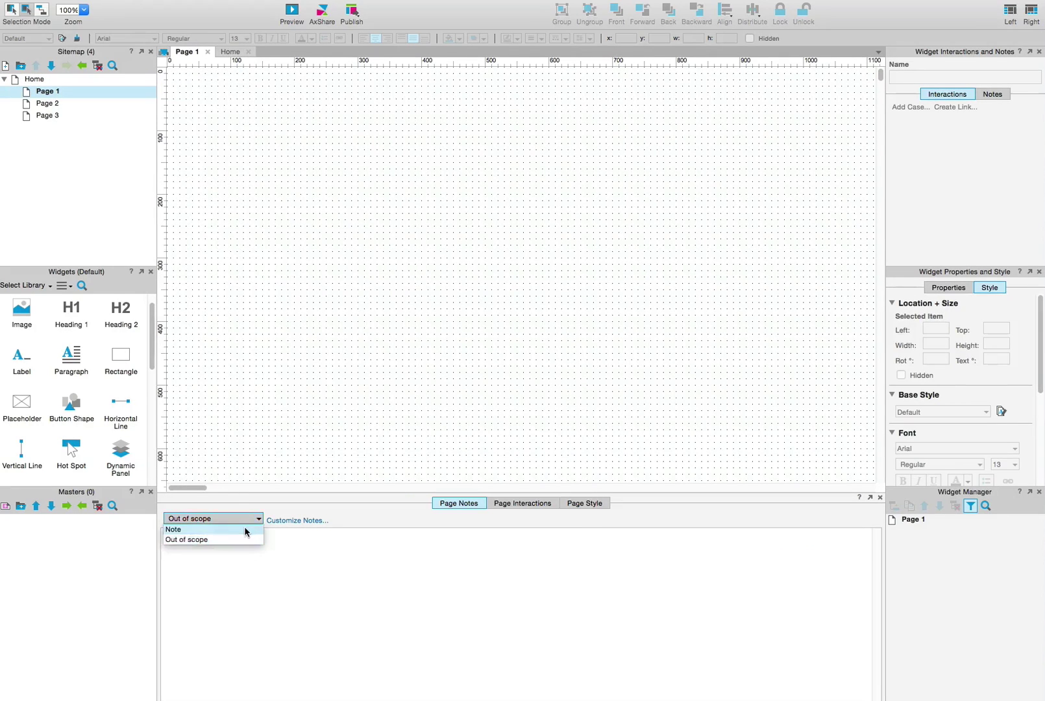
{"action": "left_click", "coordinate": [245, 530]}
{"action": "double_click", "coordinate": [66, 79]}
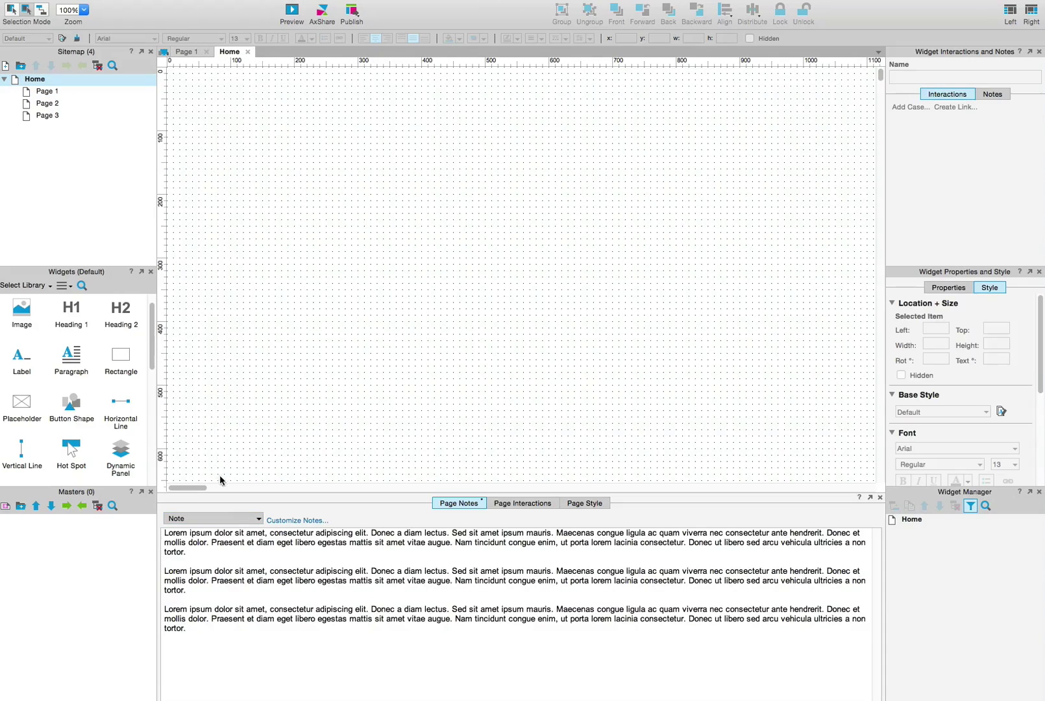
{"action": "left_click", "coordinate": [245, 519]}
{"action": "left_click", "coordinate": [242, 540]}
{"action": "left_click", "coordinate": [240, 519]}
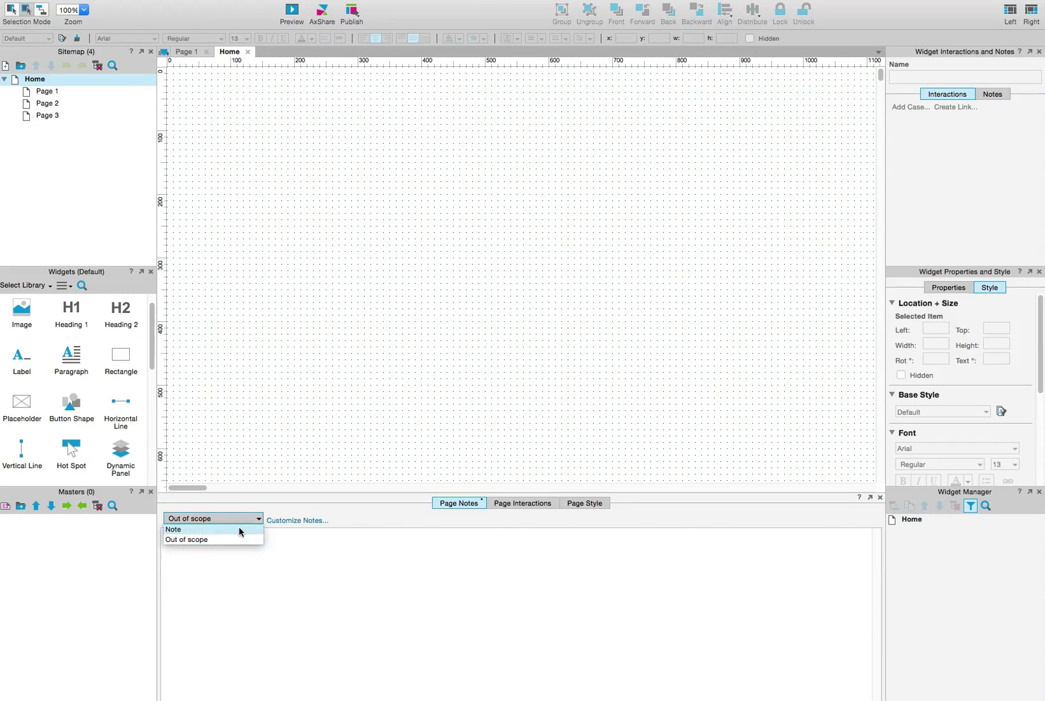
{"action": "left_click", "coordinate": [241, 530]}
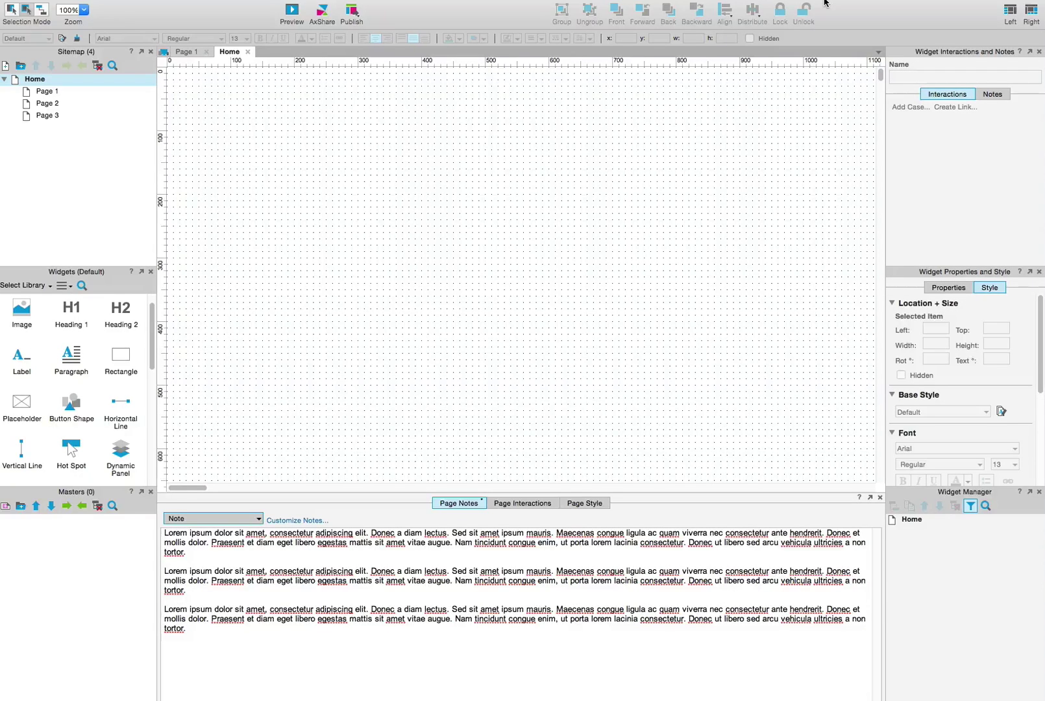
- Set the Home page's alignment to left and add a rectangle 1030 wide and 120 high at x 20, y 30
{"action": "left_click", "coordinate": [580, 502]}
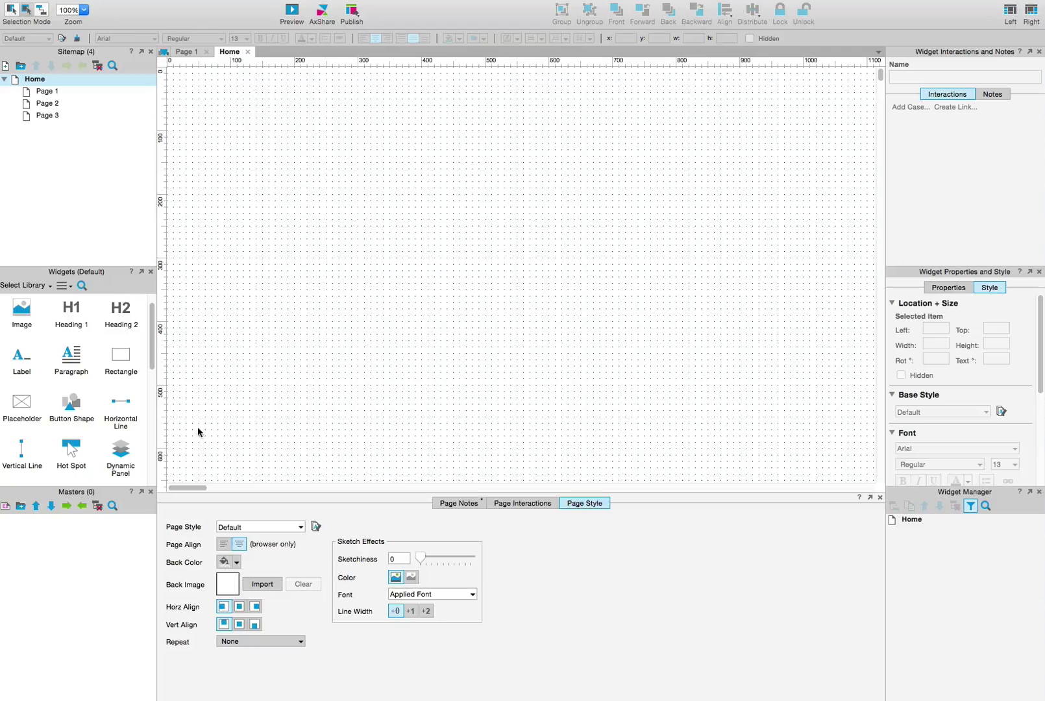
{"action": "left_click", "coordinate": [223, 544]}
{"action": "left_click_drag", "start_coordinate": [142, 376], "coordinate": [180, 86]}
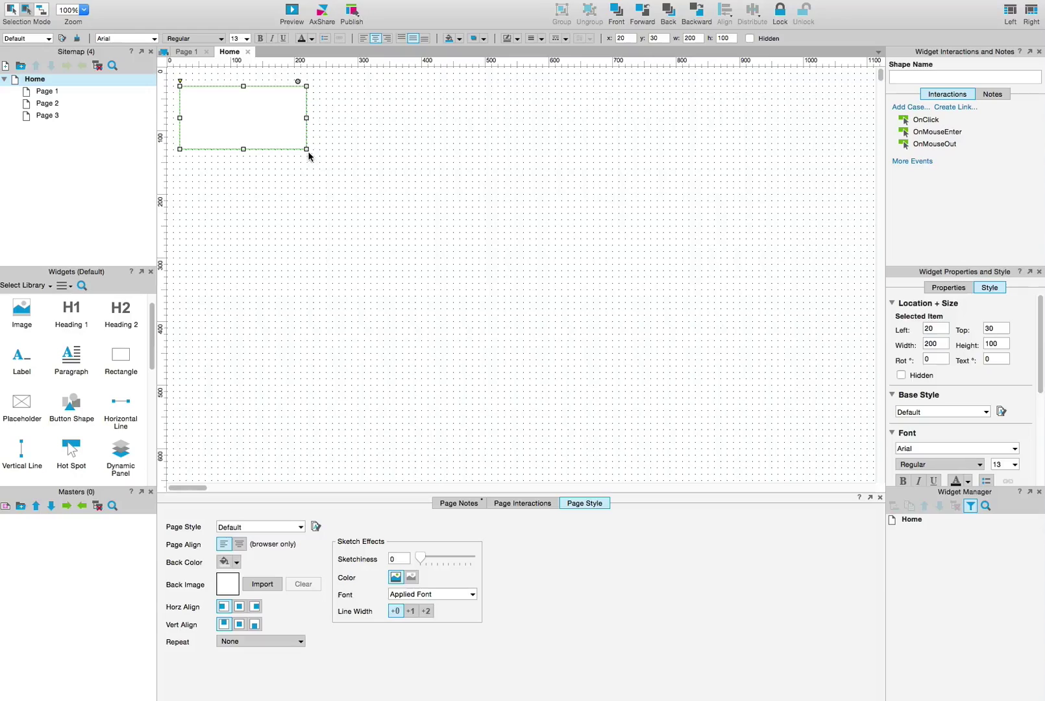
{"action": "left_click_drag", "start_coordinate": [308, 149], "coordinate": [836, 162]}
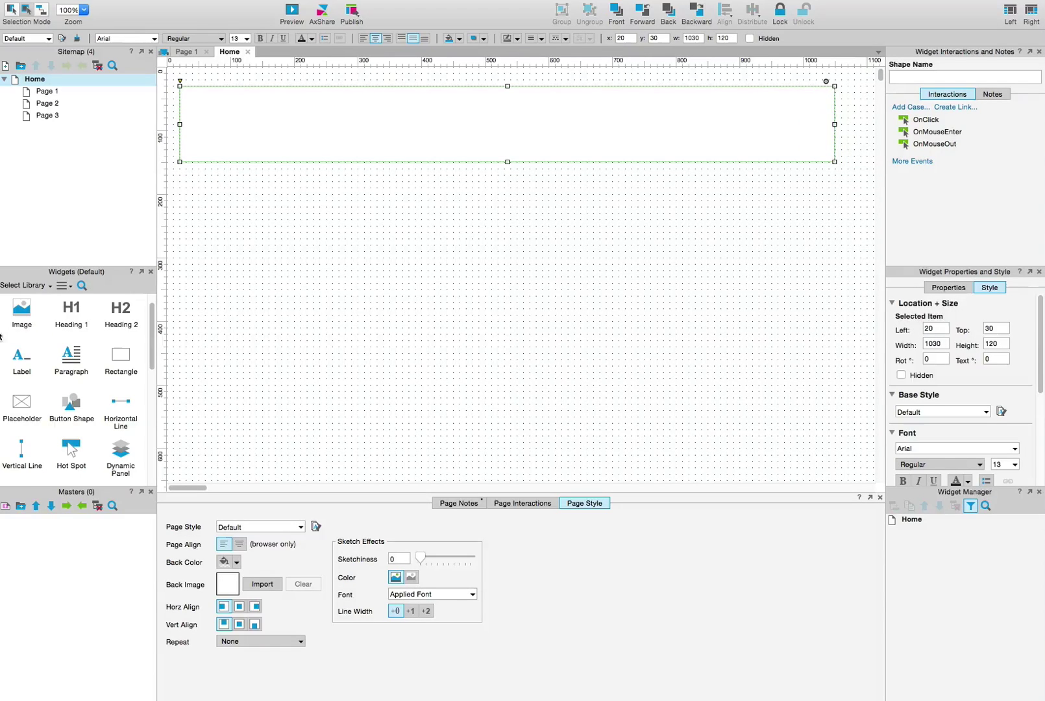
- Place a Heading 1 widget inside the rectangle at about x 56, y 72 with the text "Header"
{"action": "left_click_drag", "start_coordinate": [71, 315], "coordinate": [201, 114]}
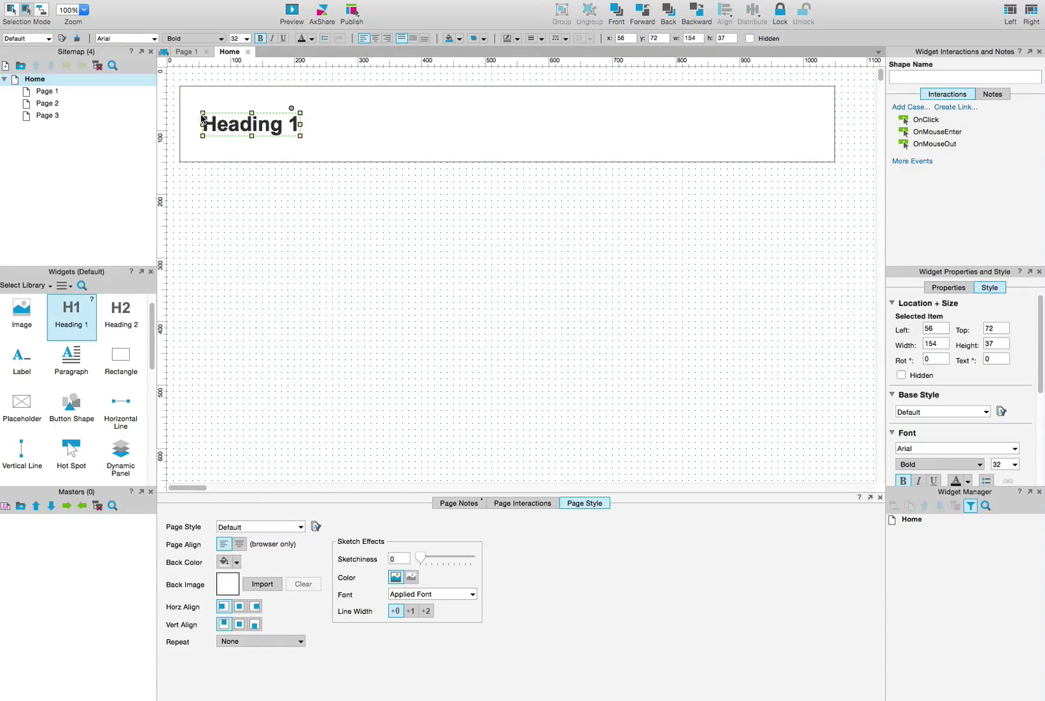
{"action": "double_click", "coordinate": [292, 116]}
{"action": "key", "text": "BackSpace"}
{"action": "type", "text": "Header"}
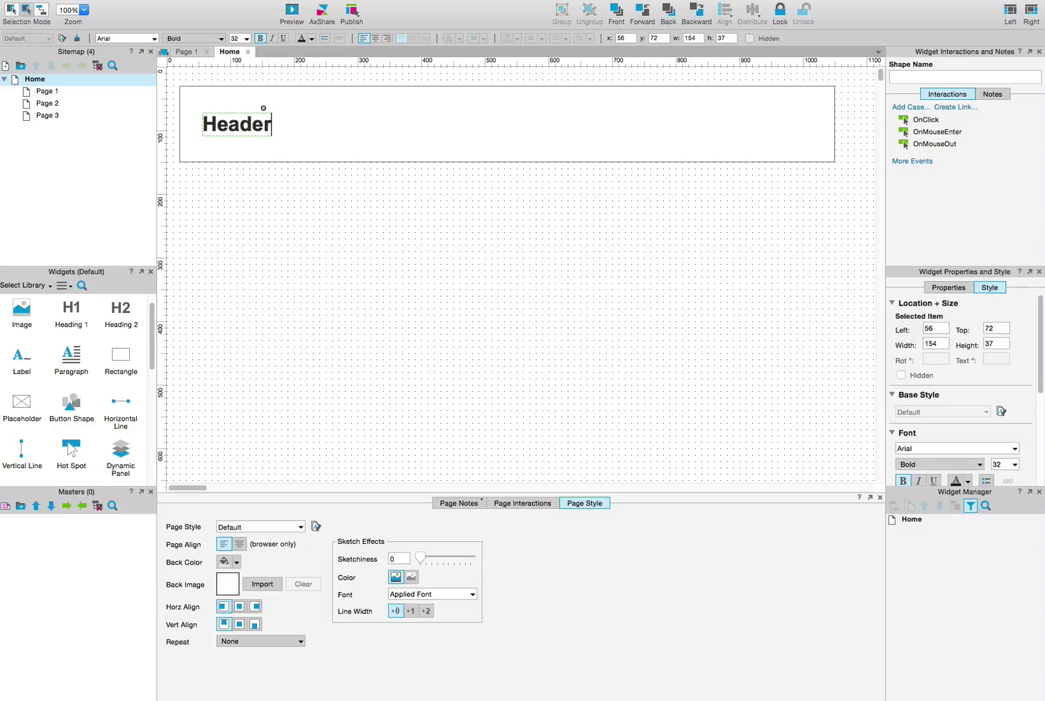
{"action": "key", "text": "Escape"}
{"action": "left_click", "coordinate": [238, 213]}
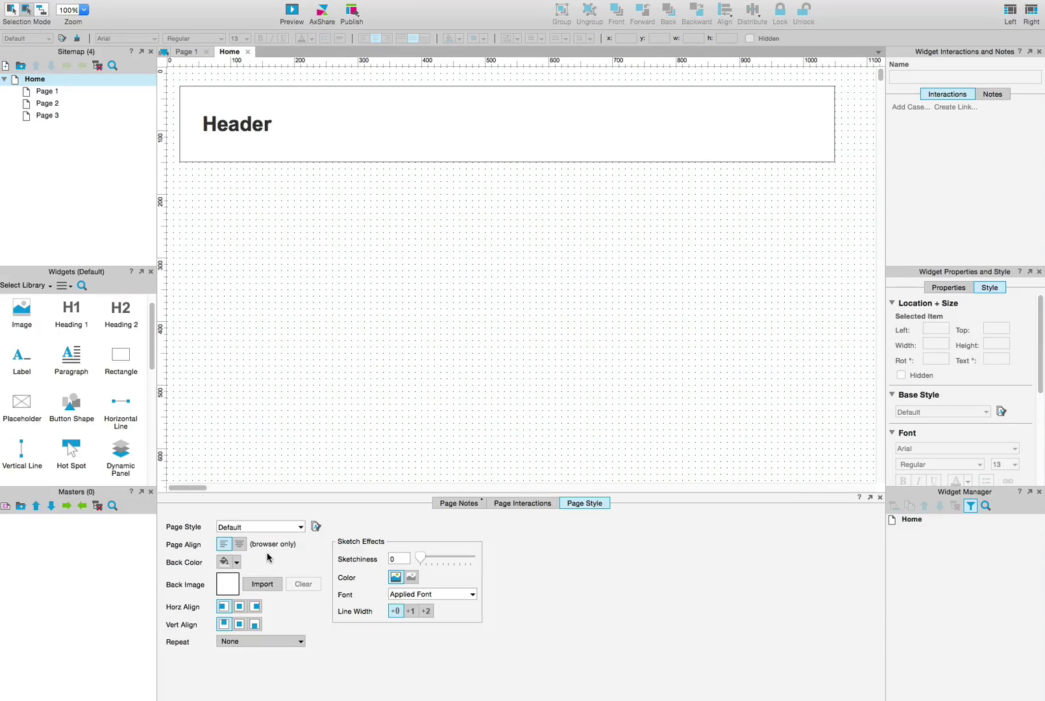
- Switch the page alignment between centre and left, finishing with the page centred
{"action": "left_click", "coordinate": [239, 544]}
{"action": "left_click", "coordinate": [224, 546]}
{"action": "left_click", "coordinate": [241, 547]}
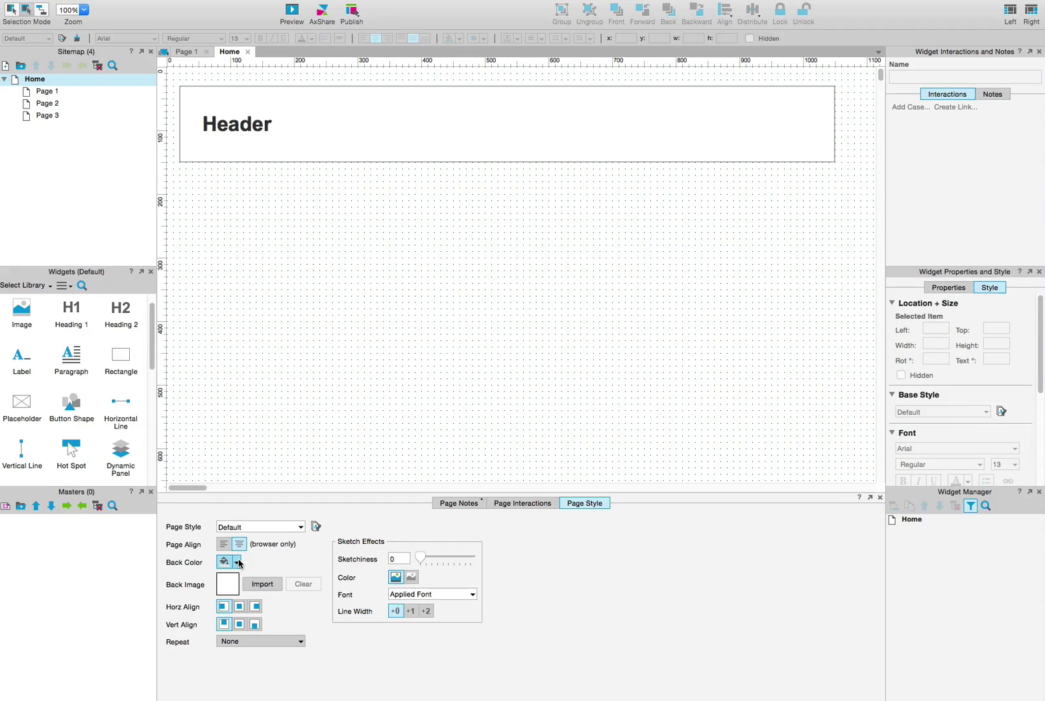
- Try light grey CCCCCC as the page's background colour and reset it to no colour
{"action": "left_click", "coordinate": [237, 562]}
{"action": "left_click", "coordinate": [226, 630]}
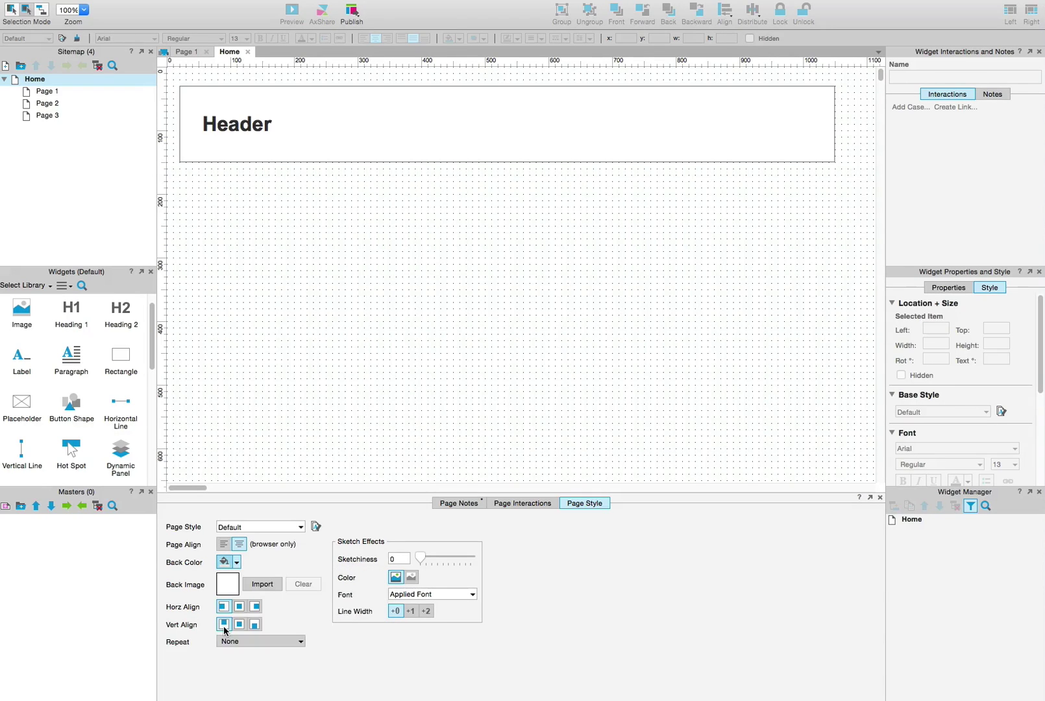
{"action": "left_click", "coordinate": [238, 562]}
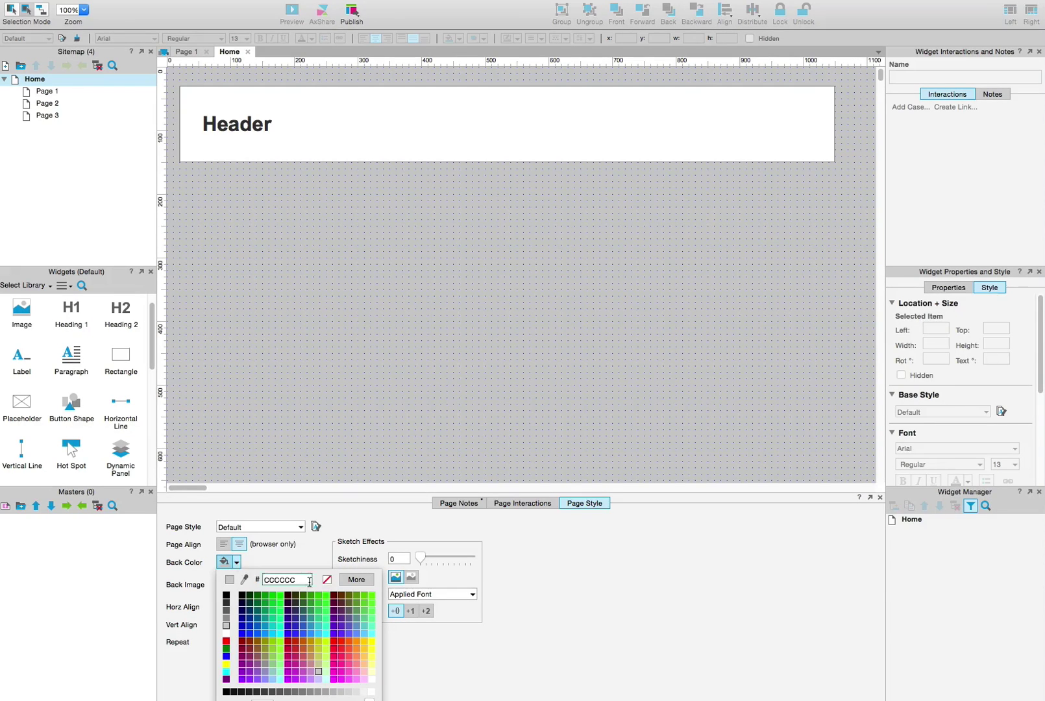
{"action": "left_click", "coordinate": [327, 579]}
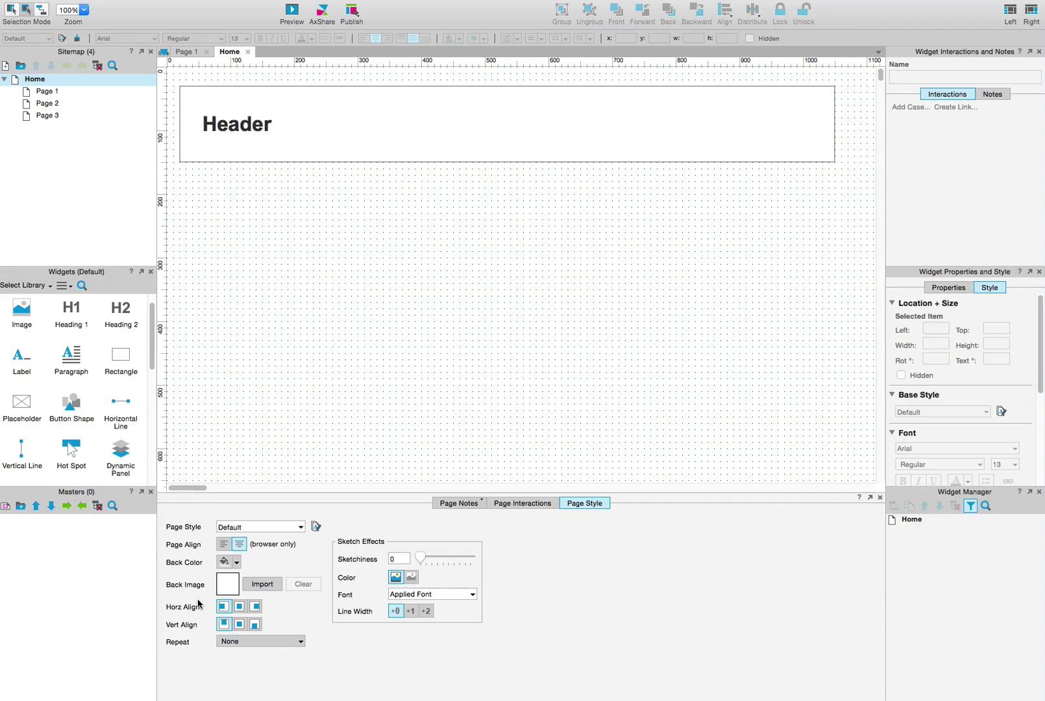
- Import url.jpg from the Desktop folder as the page's background image
{"action": "left_click", "coordinate": [265, 585]}
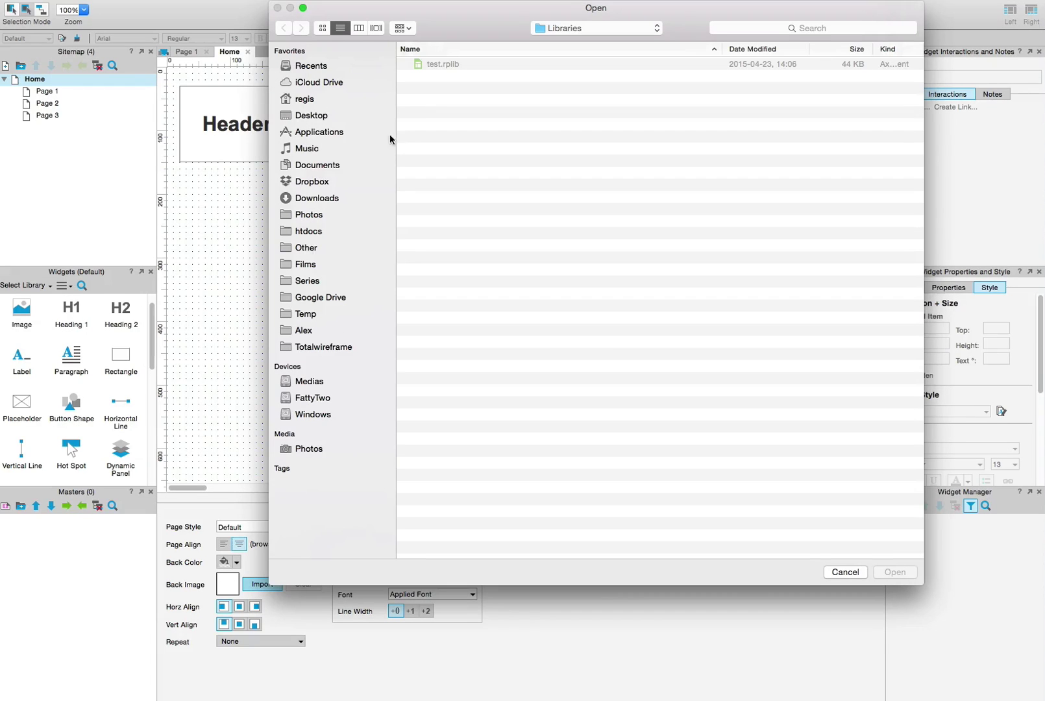
{"action": "left_click", "coordinate": [313, 115]}
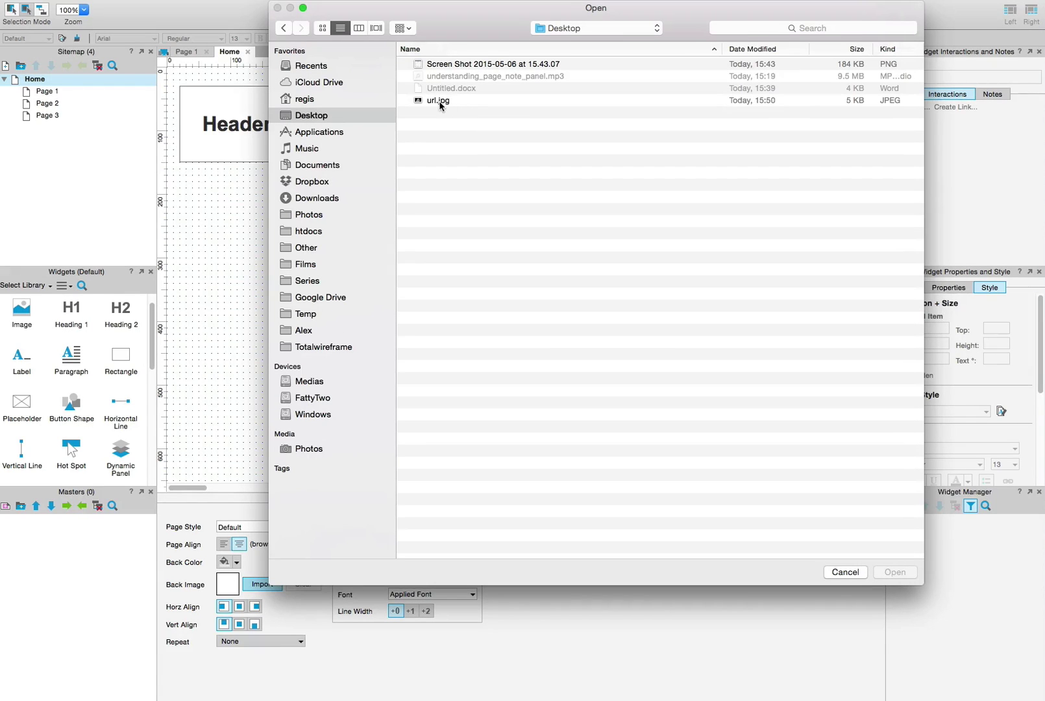
{"action": "double_click", "coordinate": [439, 101]}
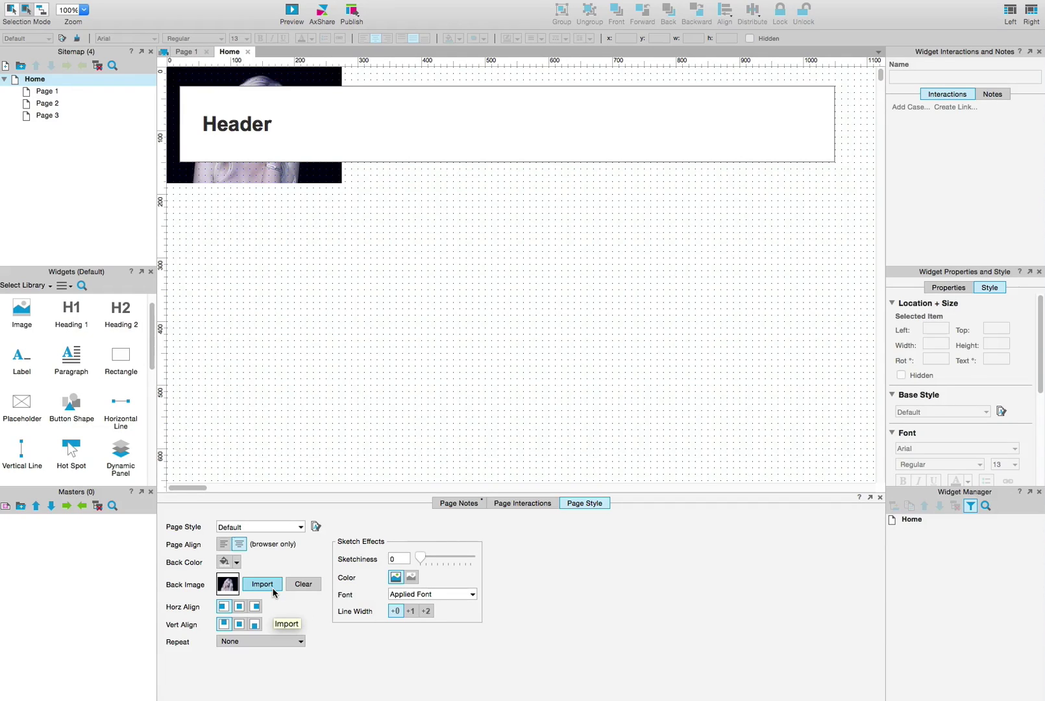
- Try the horizontal alignments of the background image, finishing with right, and set its vertical alignment to middle
{"action": "left_click", "coordinate": [239, 608]}
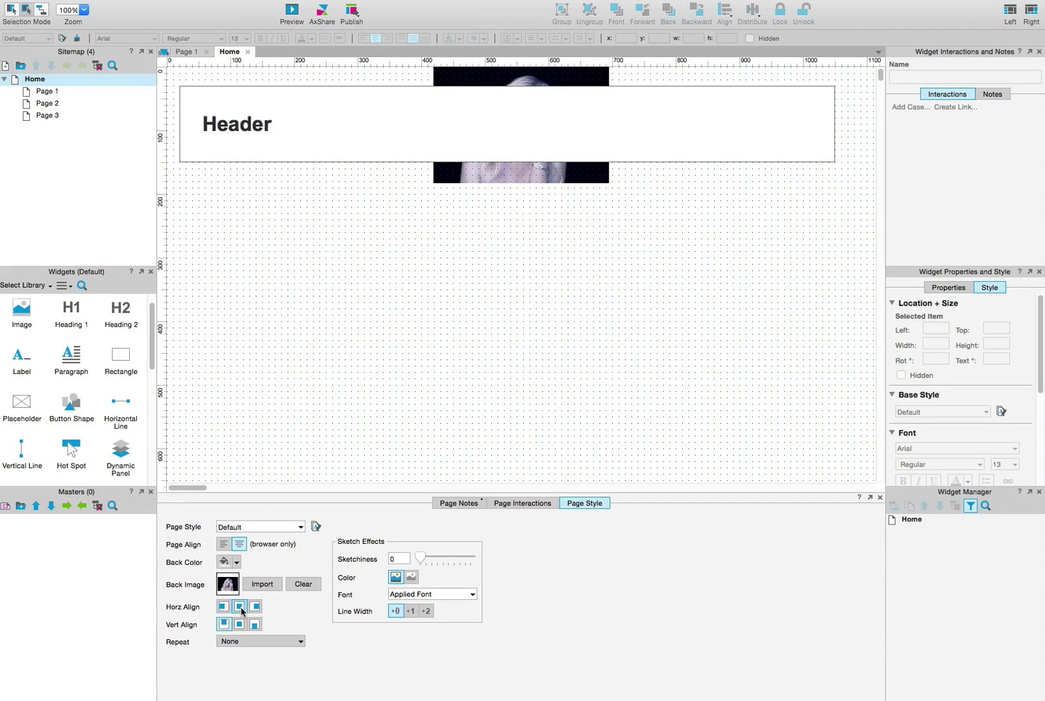
{"action": "left_click", "coordinate": [222, 606]}
{"action": "left_click", "coordinate": [255, 608]}
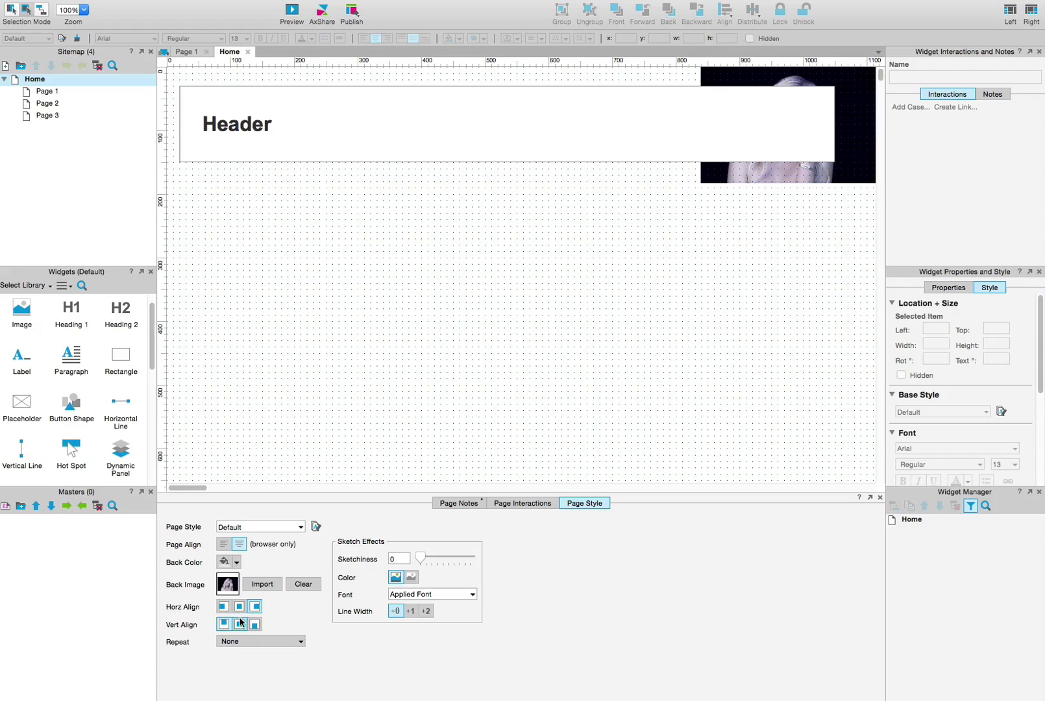
{"action": "left_click", "coordinate": [239, 624]}
- Set the background's repeat option to Image Repeat and clear the background image
{"action": "left_click", "coordinate": [297, 642]}
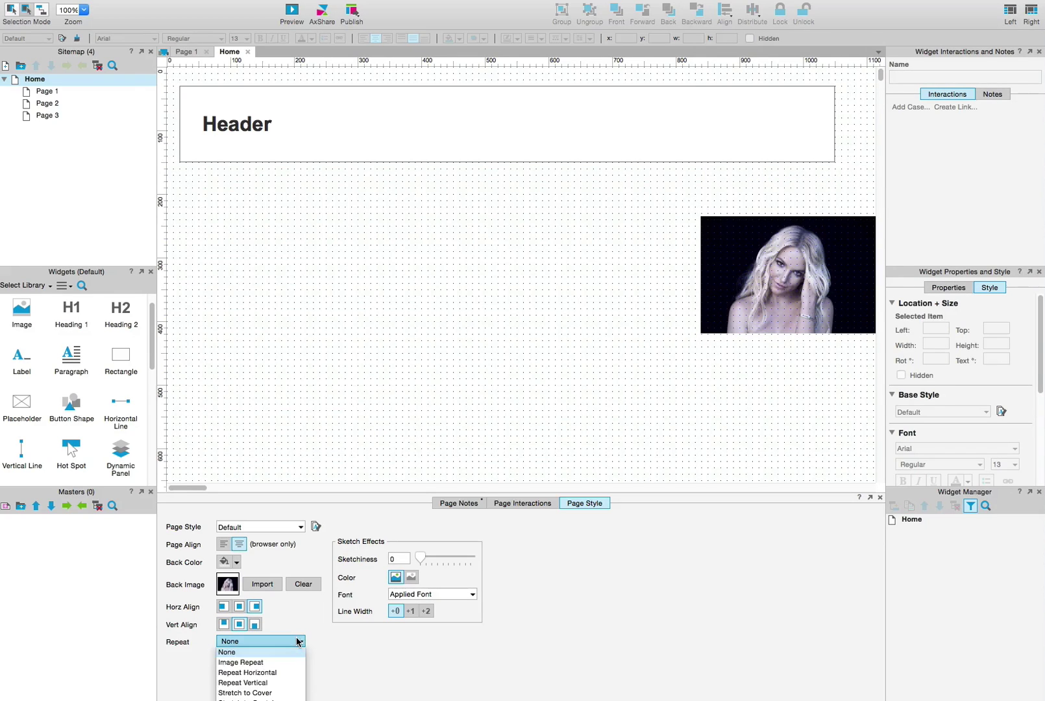
{"action": "left_click", "coordinate": [289, 663]}
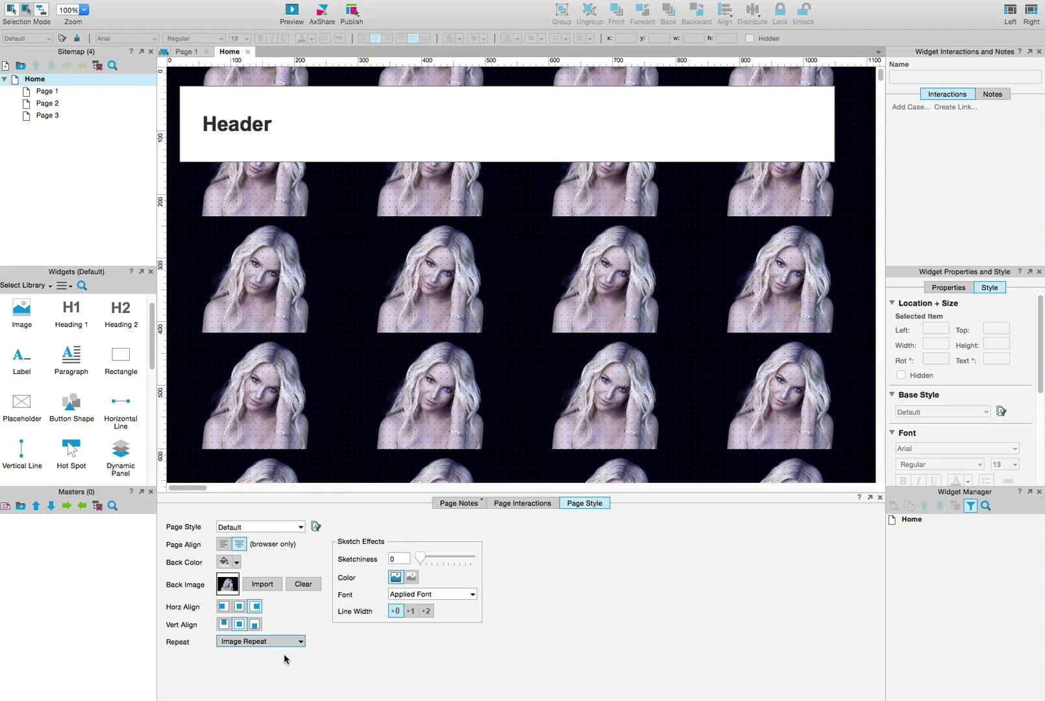
{"action": "left_click", "coordinate": [304, 584]}
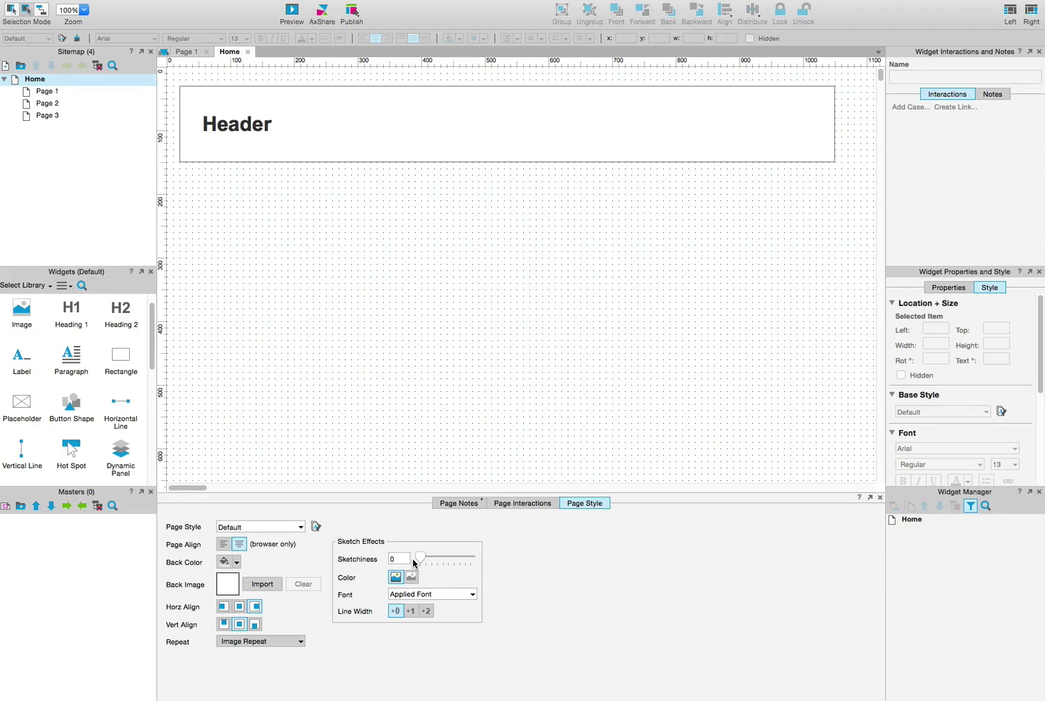
- Set the page's sketchiness to 14 and toggle the sketch effect to greyscale and back to colour
{"action": "mouse_move", "coordinate": [420, 557]}
{"action": "left_mouse_down"}
{"action": "mouse_move", "coordinate": [474, 562]}
{"action": "mouse_move", "coordinate": [421, 558]}
{"action": "left_mouse_up"}
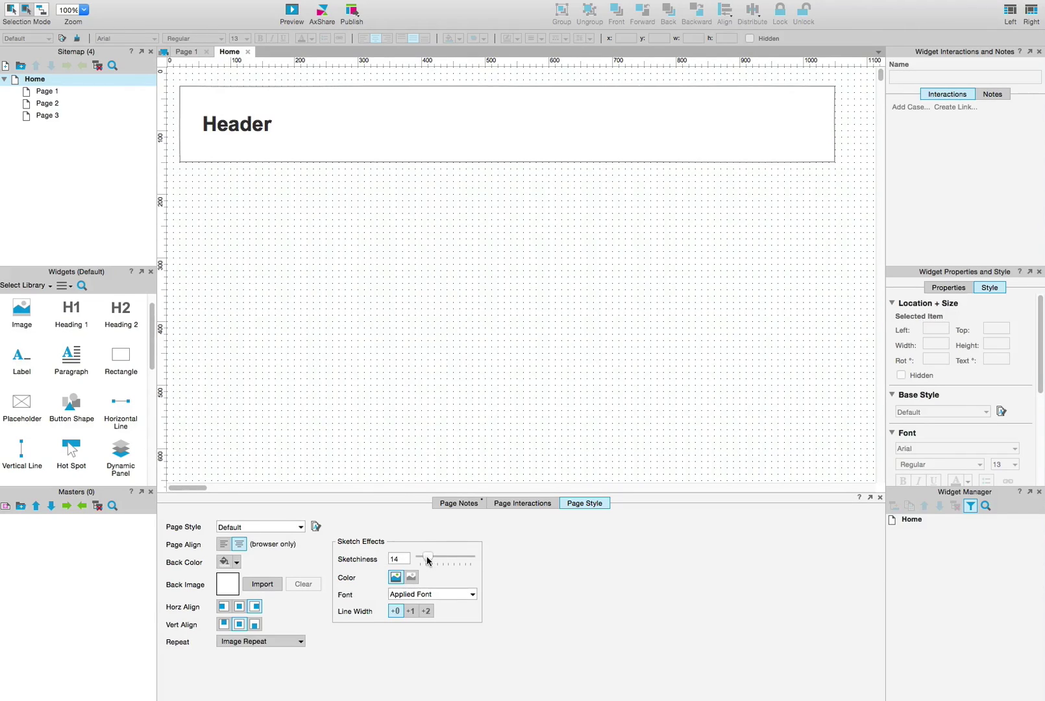
{"action": "left_click", "coordinate": [408, 577]}
{"action": "left_click", "coordinate": [395, 578]}
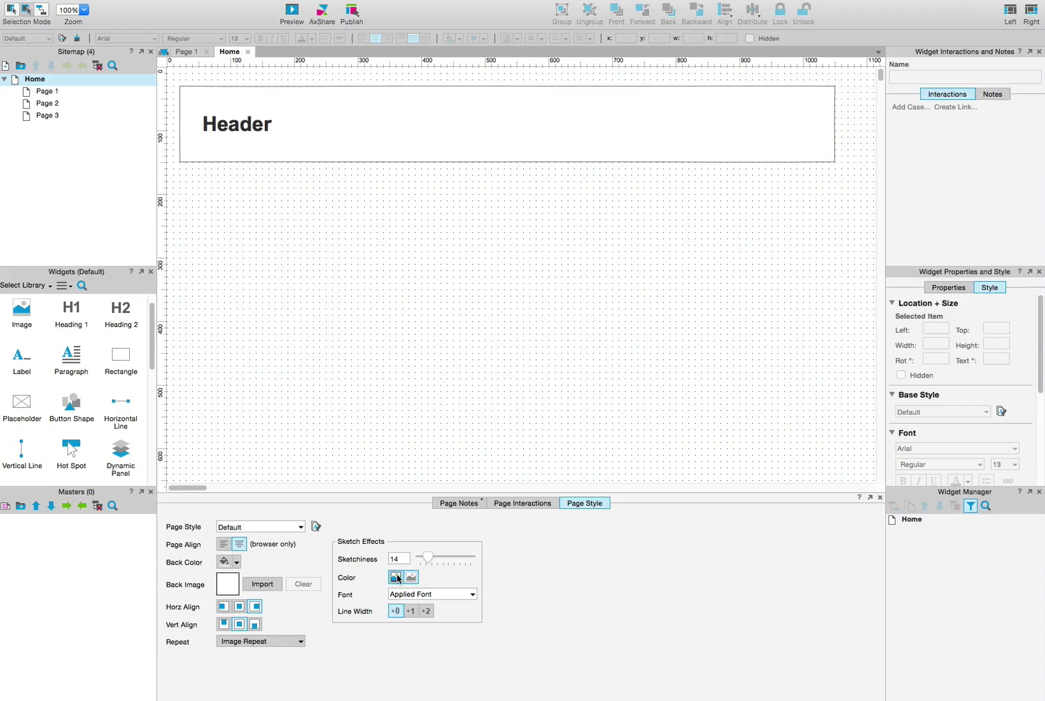